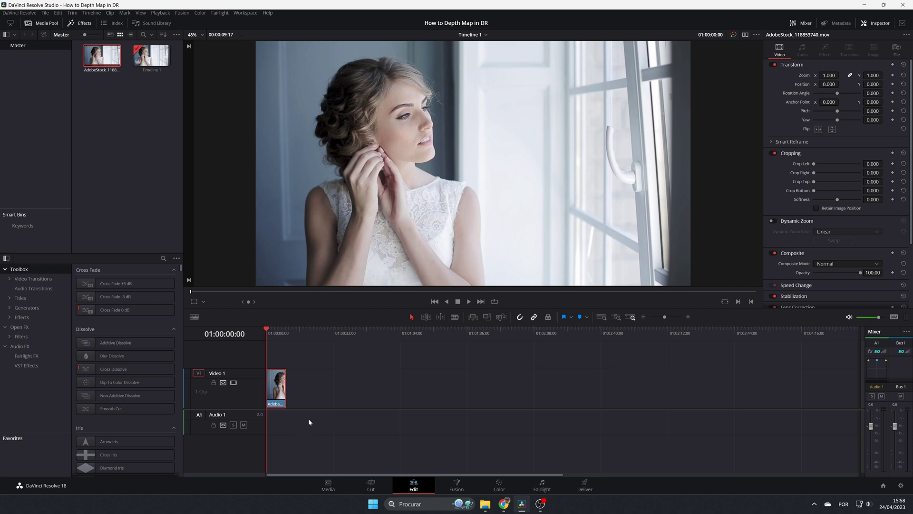
Step: On the Color page, add the Depth Map OpenFX effect (searched as 'dep') after node 01
left_click(499, 487)
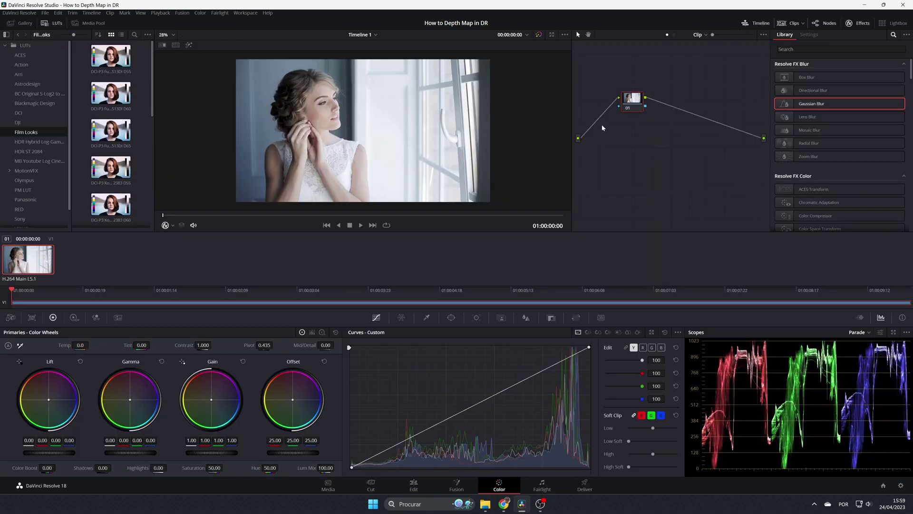
left_click_drag(573, 153, 508, 153)
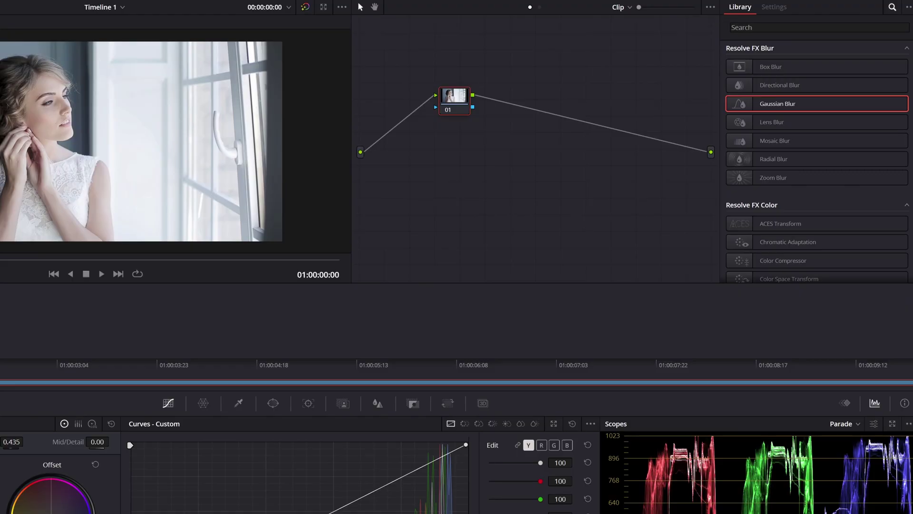
left_click(808, 27)
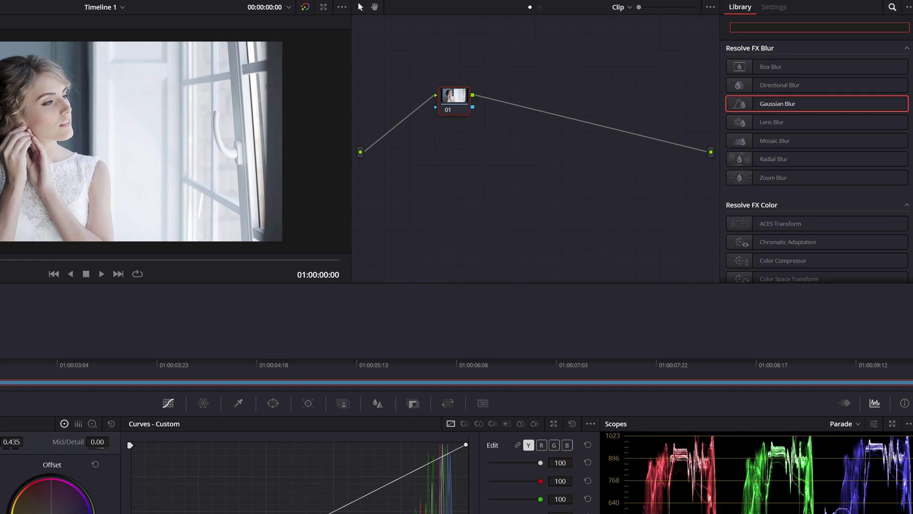
type("dep")
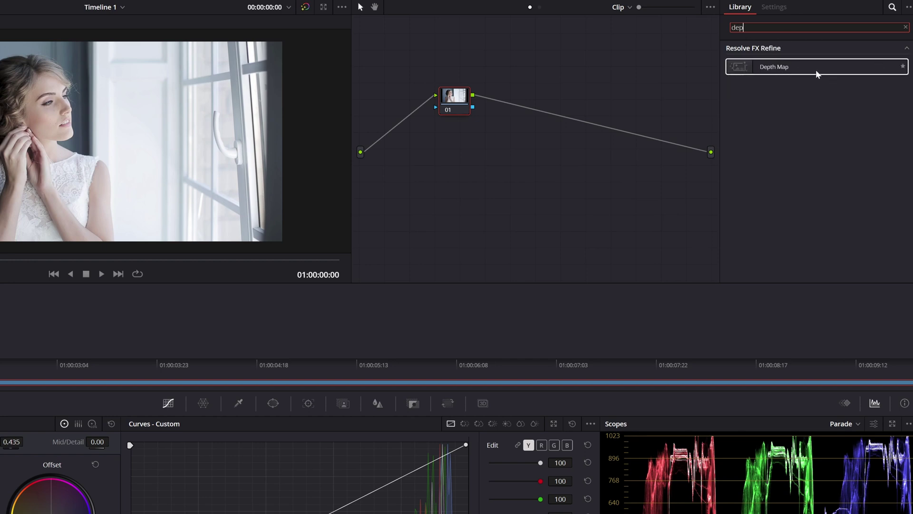
left_click_drag(815, 69, 534, 110)
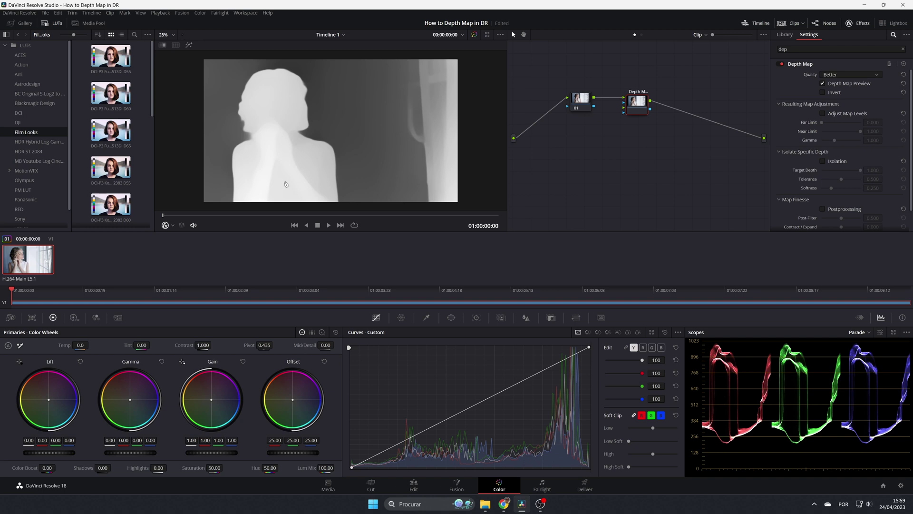
Step: Save the project and change the Depth Map quality from Better to Faster
key("ctrl+s")
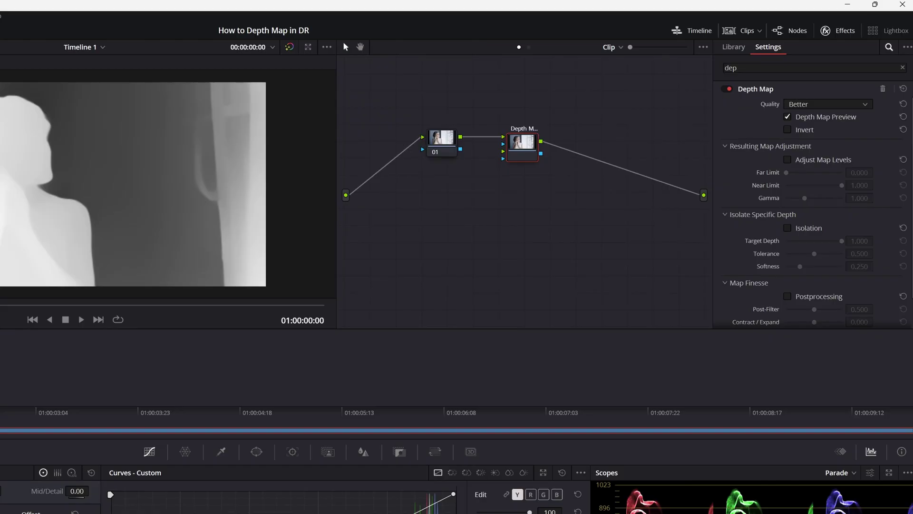
left_click(814, 105)
left_click(815, 118)
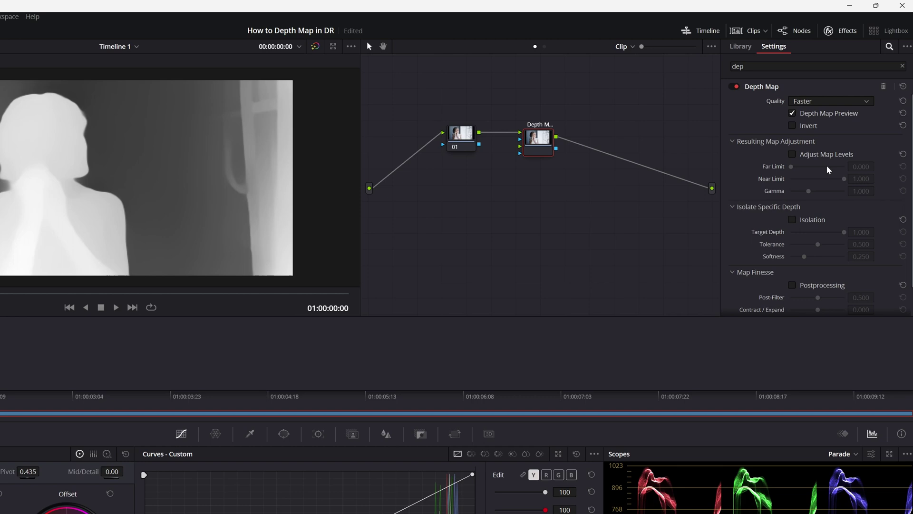
Step: Enable Adjust Map Levels and set Far Limit to 0.440 and Near Limit to 0.982
left_click(799, 148)
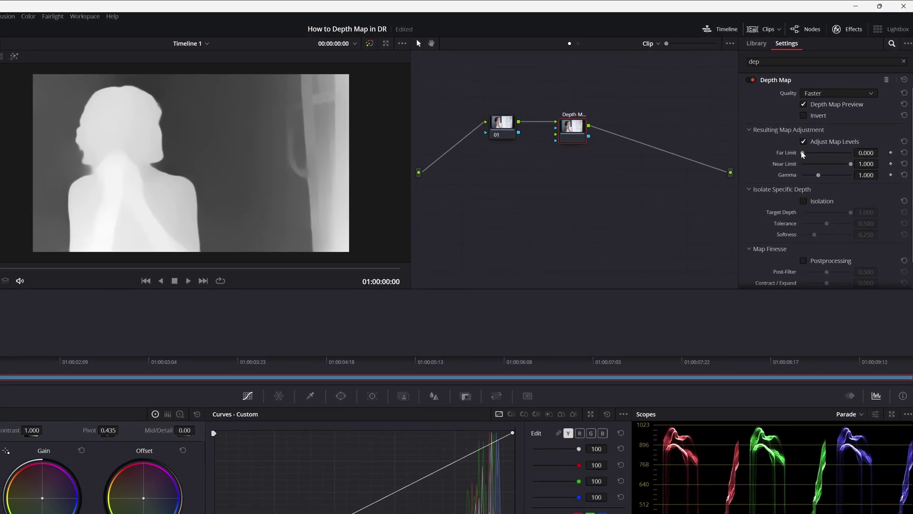
left_click_drag(803, 152, 822, 150)
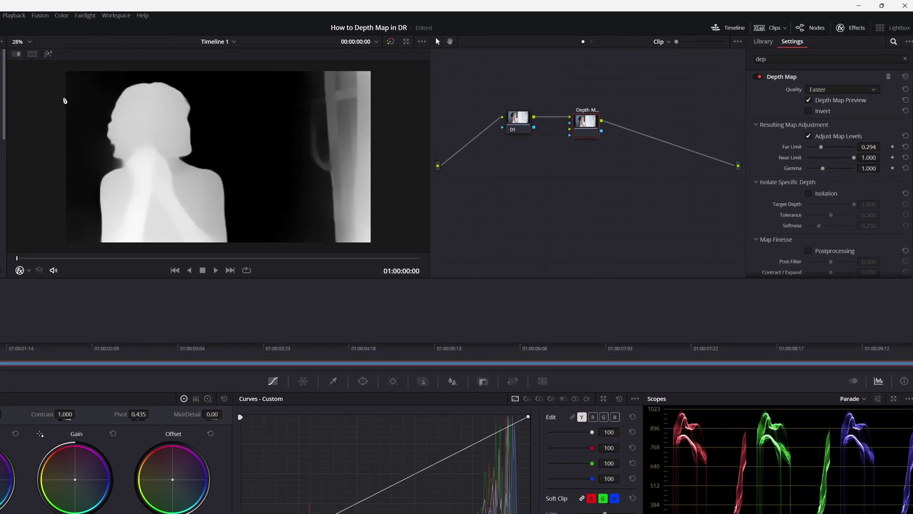
left_click_drag(821, 147, 829, 149)
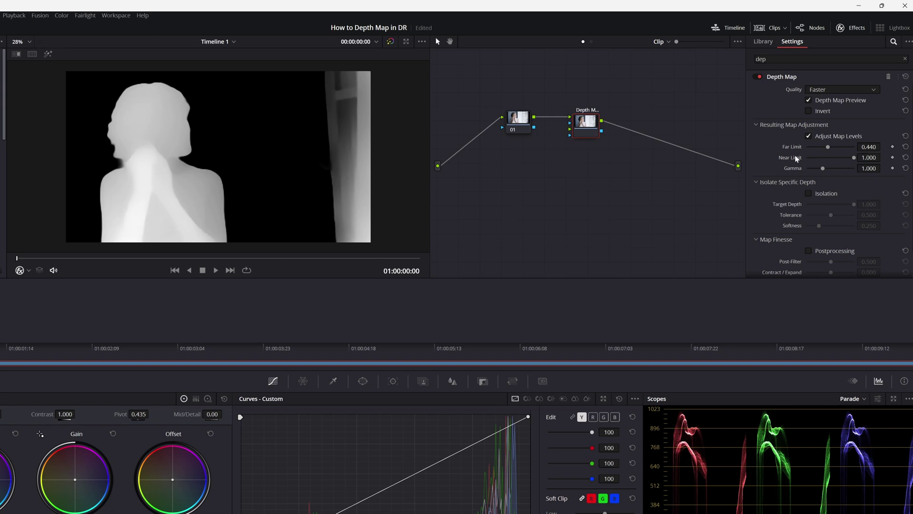
left_click_drag(856, 162, 847, 163)
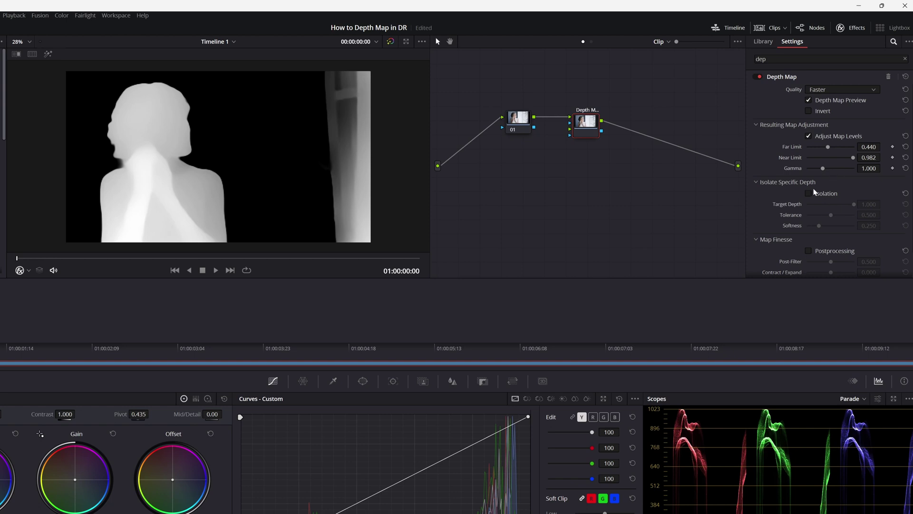
scroll(815, 192, "down", 1)
scroll(819, 210, "up", 1)
Step: Compare levels adjustment off and on, leave it off, and disable Depth Map Preview
left_click(810, 136)
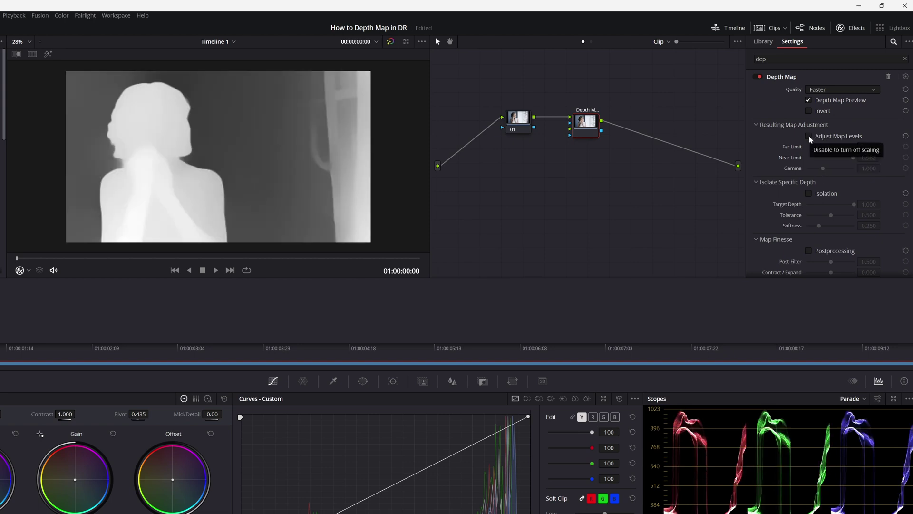
left_click(809, 137)
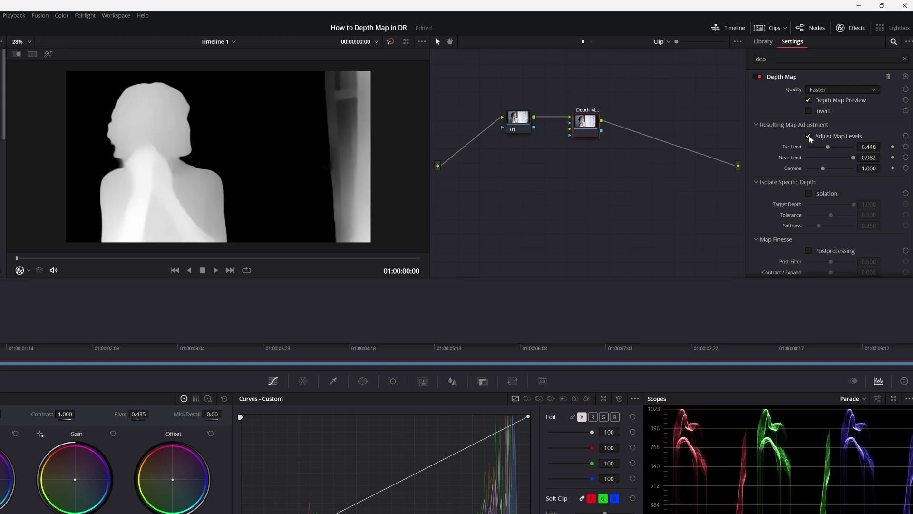
left_click(810, 137)
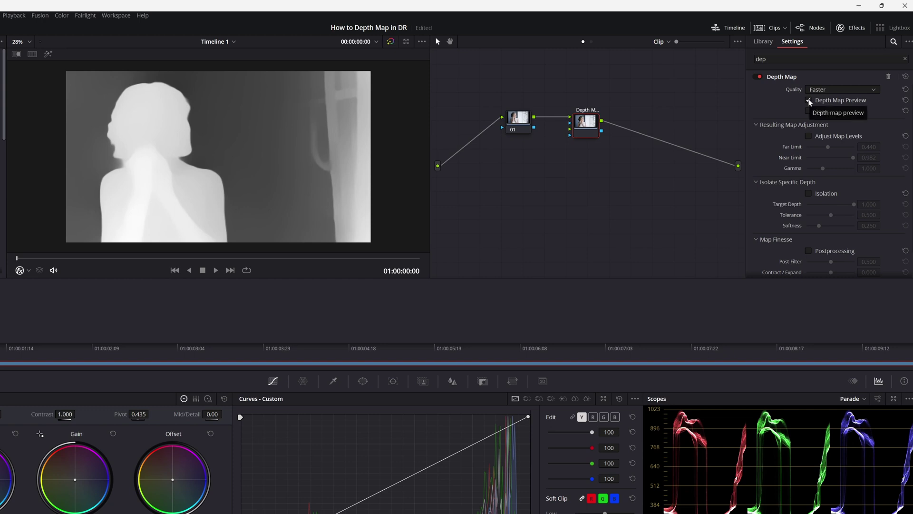
left_click(810, 101)
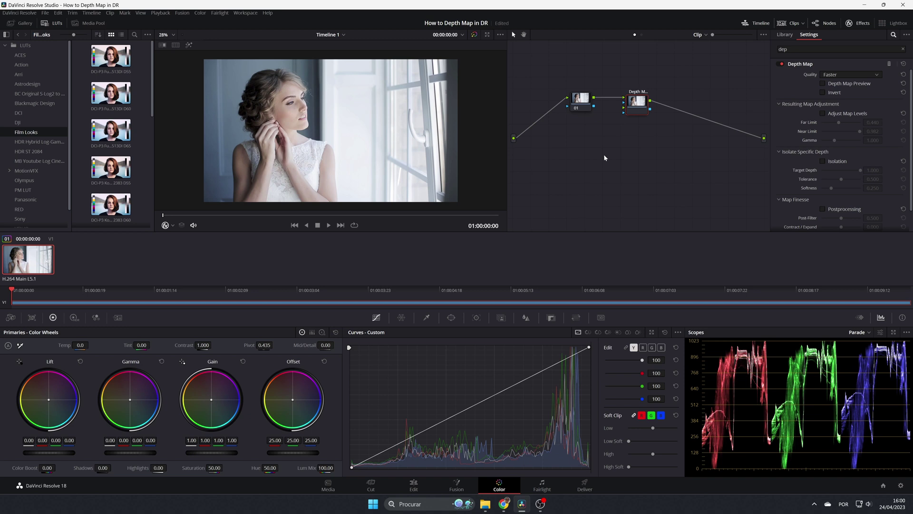
Step: Add serial node 03 keyed by the depth map, with Offset warmed to 25.74, 24.50, 21.50
mouse_move(638, 107)
left_mouse_down()
mouse_move(608, 106)
mouse_move(629, 105)
left_mouse_up()
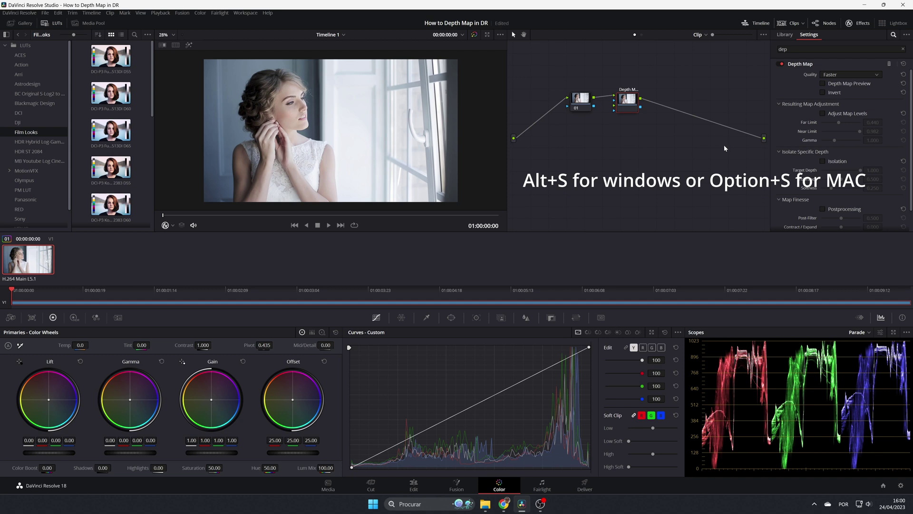
key("alt+s")
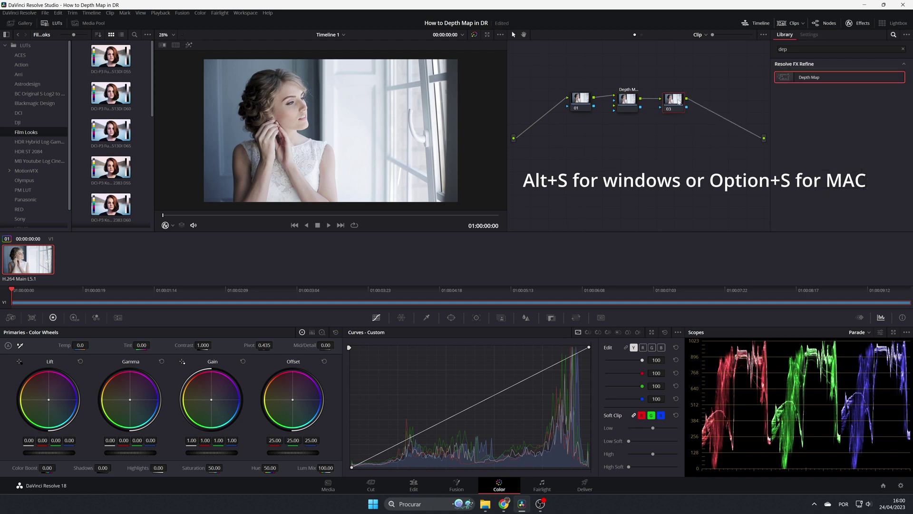
left_click_drag(292, 401, 294, 398)
left_click(324, 361)
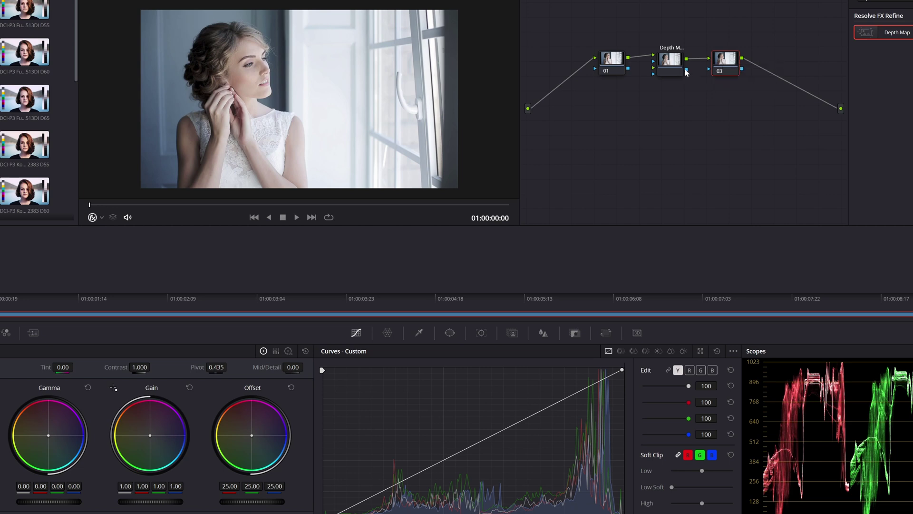
left_click_drag(686, 70, 709, 69)
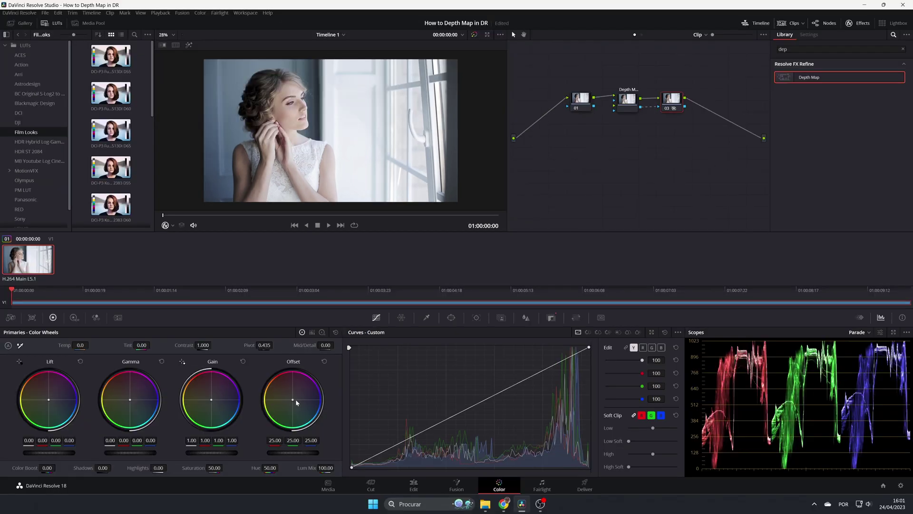
left_click_drag(296, 403, 292, 399)
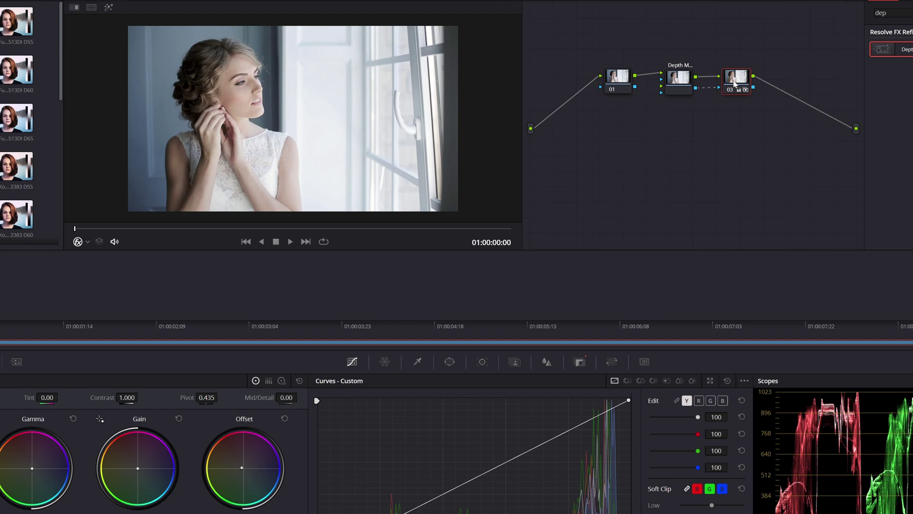
Step: Label node 03 'Foreground'
right_click(734, 82)
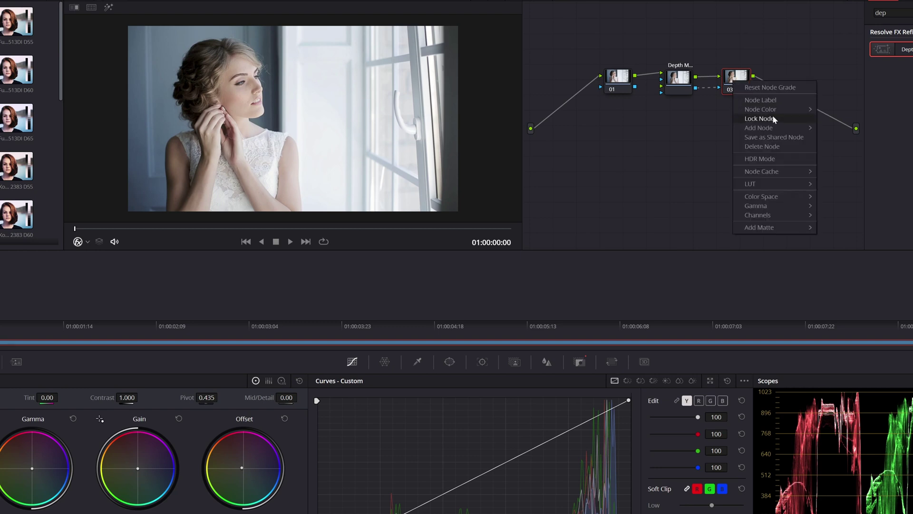
left_click(773, 102)
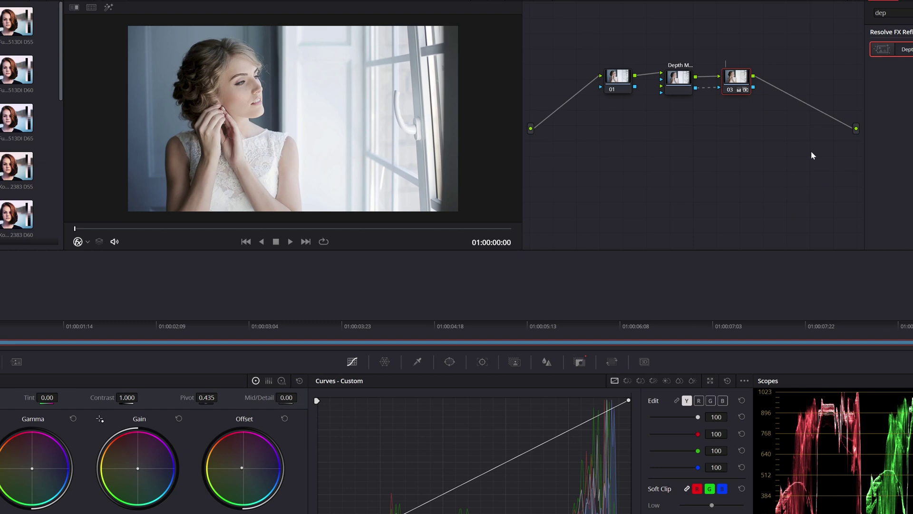
type("Foreground")
key("Return")
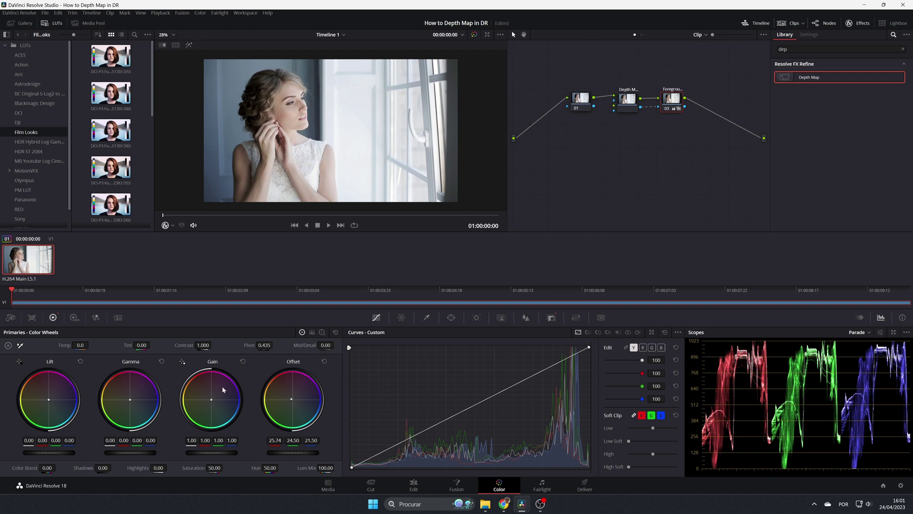
Step: Grade Foreground: contrast 1.080, slightly lower gamma, saturation 80.20
left_click_drag(213, 344, 220, 344)
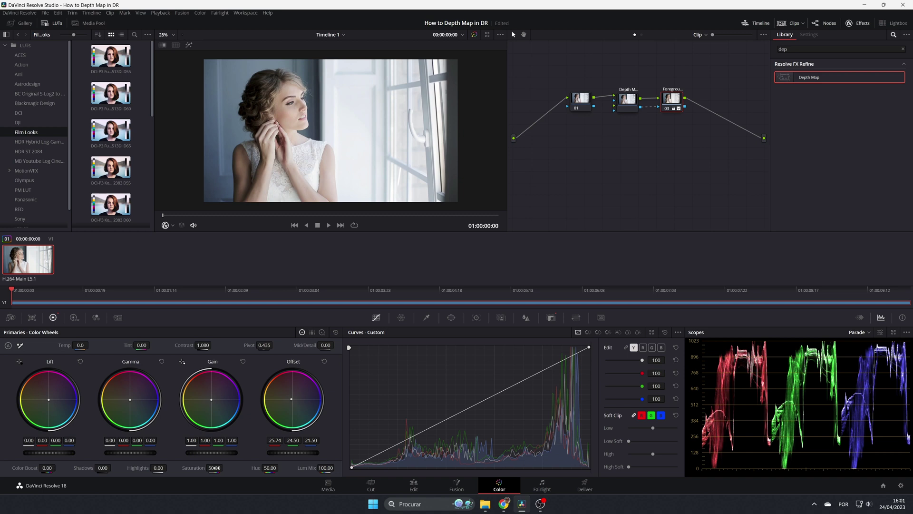
mouse_move(224, 467)
left_mouse_down()
mouse_move(214, 467)
mouse_move(229, 456)
mouse_move(218, 451)
left_mouse_up()
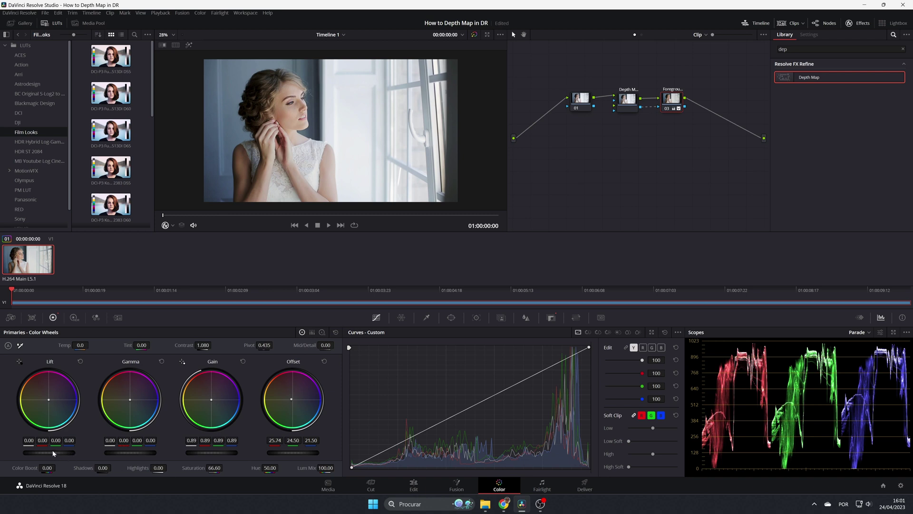
left_click_drag(143, 454, 138, 455)
left_click_drag(215, 468, 212, 468)
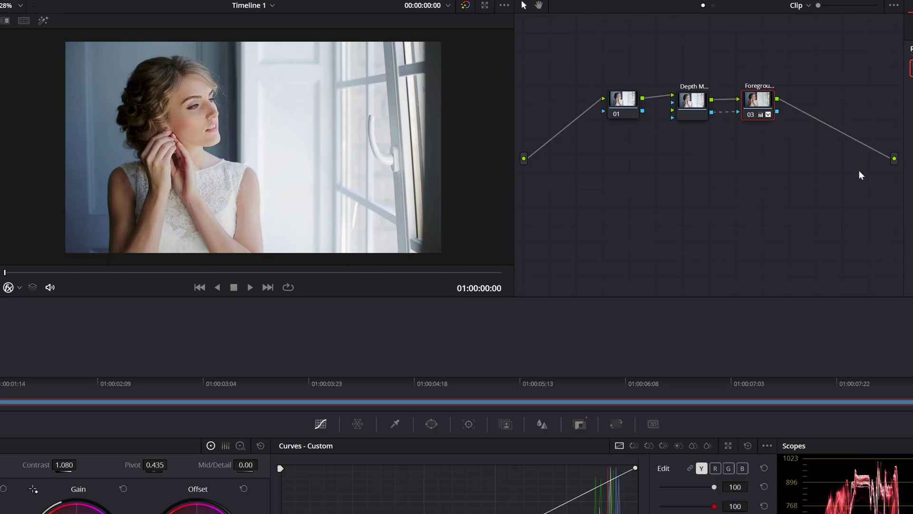
Step: Add serial node 04 after Foreground with Temp 260, Lift -0.10, Gamma -0.02, Gain 0.96
key("alt+s")
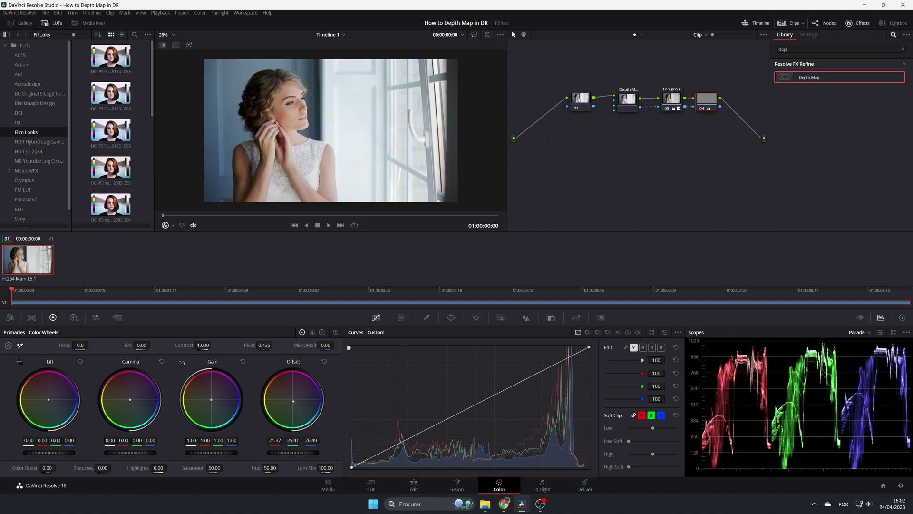
left_click(326, 362)
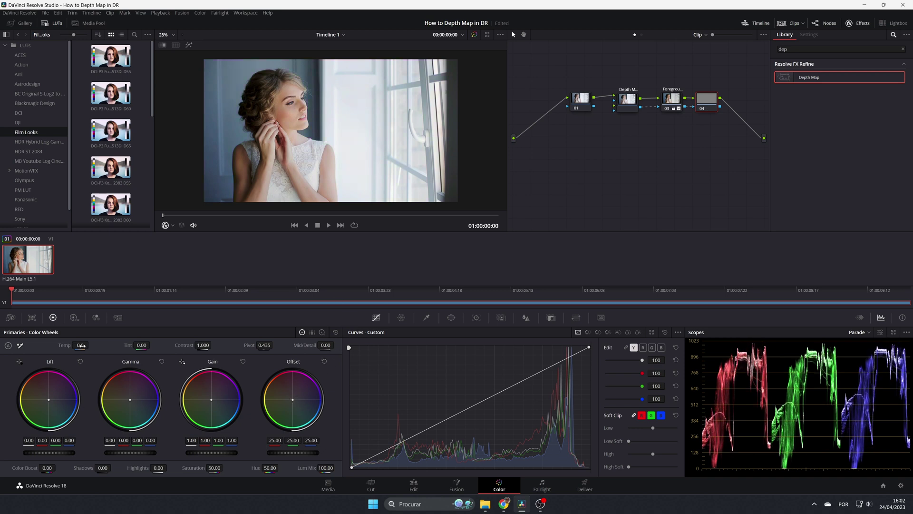
left_click_drag(91, 343, 91, 343)
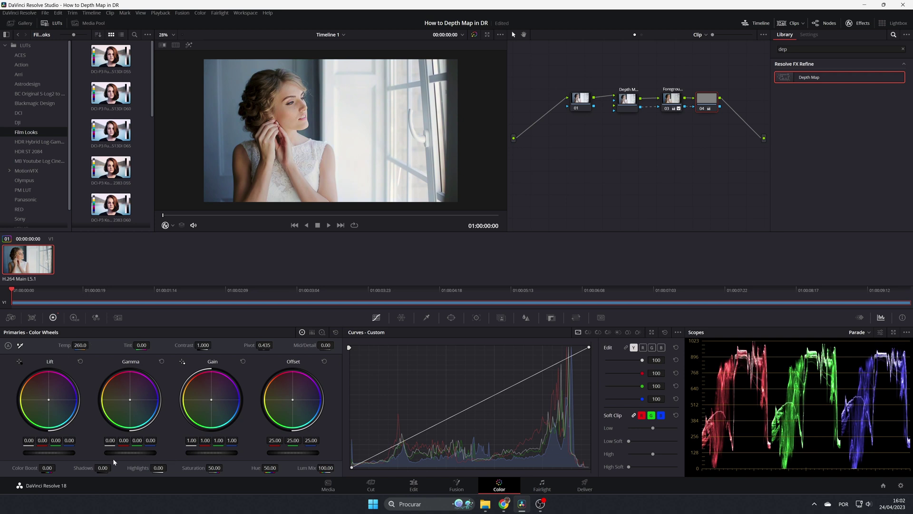
left_click_drag(49, 452, 42, 452)
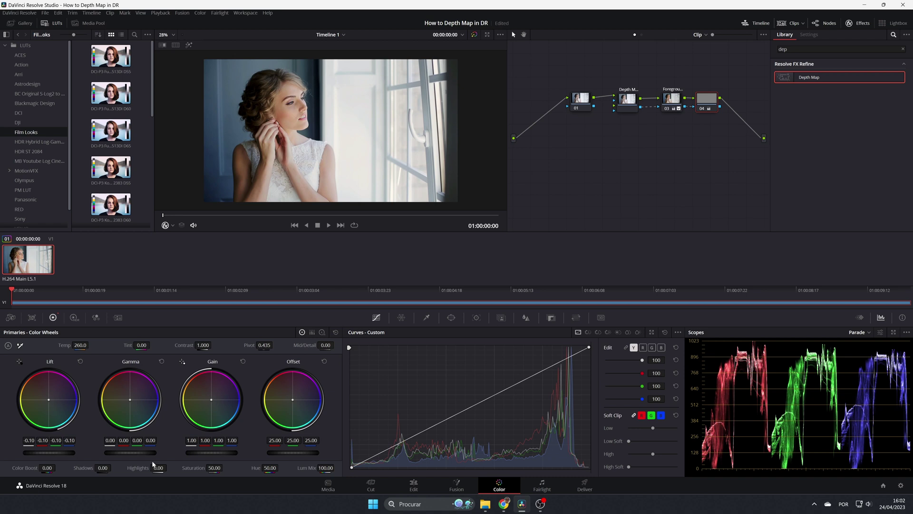
left_click_drag(130, 452, 128, 452)
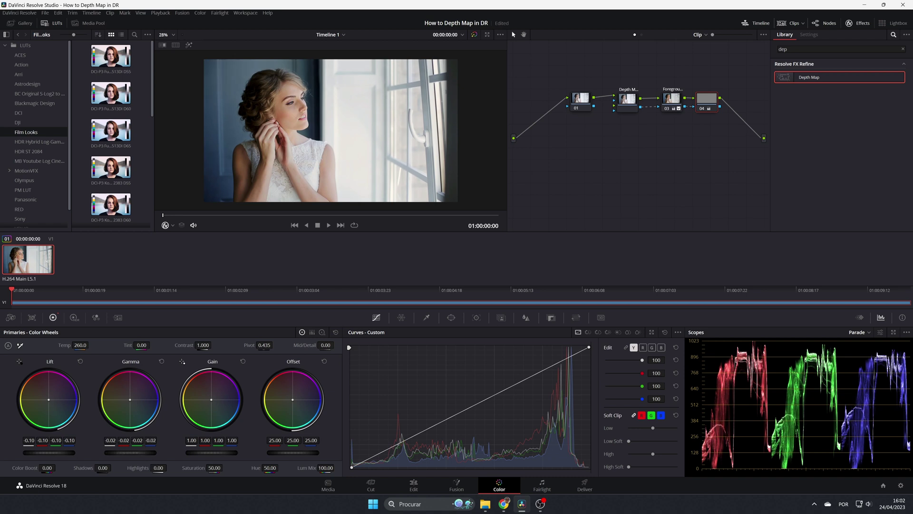
left_click_drag(216, 453, 212, 453)
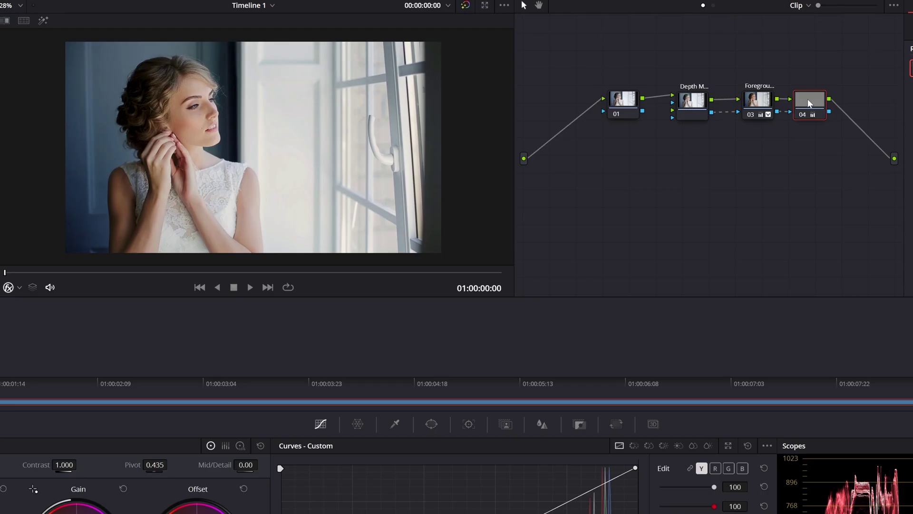
Step: Label node 04 'Background', then delete that node
right_click(808, 99)
left_click(833, 118)
type("Background")
key("Return")
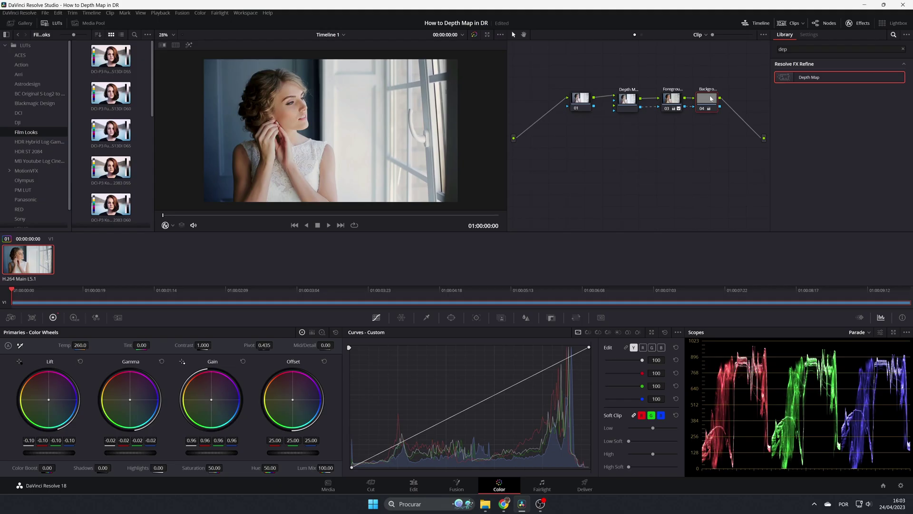
key("Delete")
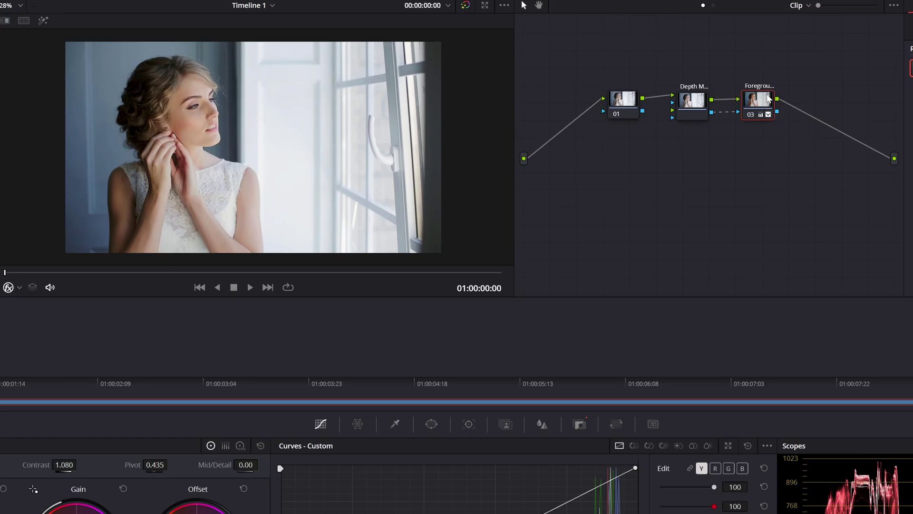
Step: Add parallel node 04 via a Layer Mixer, feed it the Depth Map key, and set Offset to 23.92, 24.99, 22.33
mouse_move(679, 97)
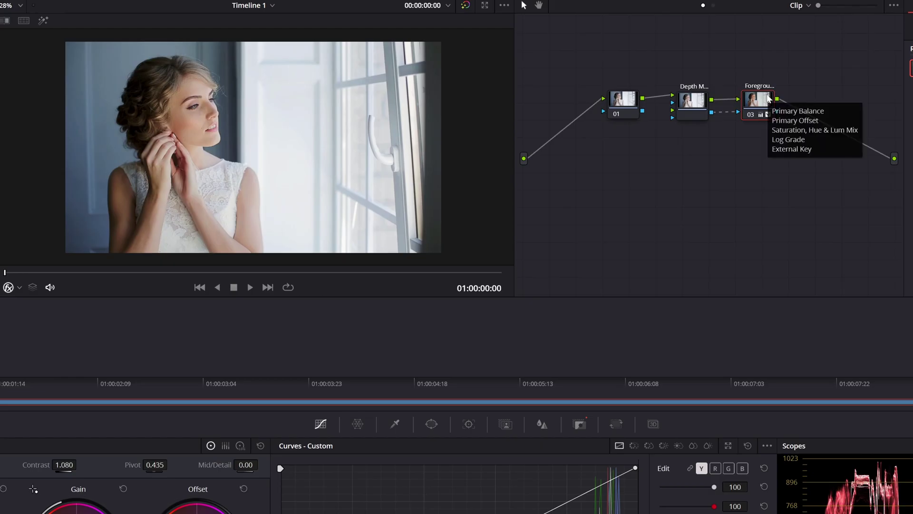
key("alt+l")
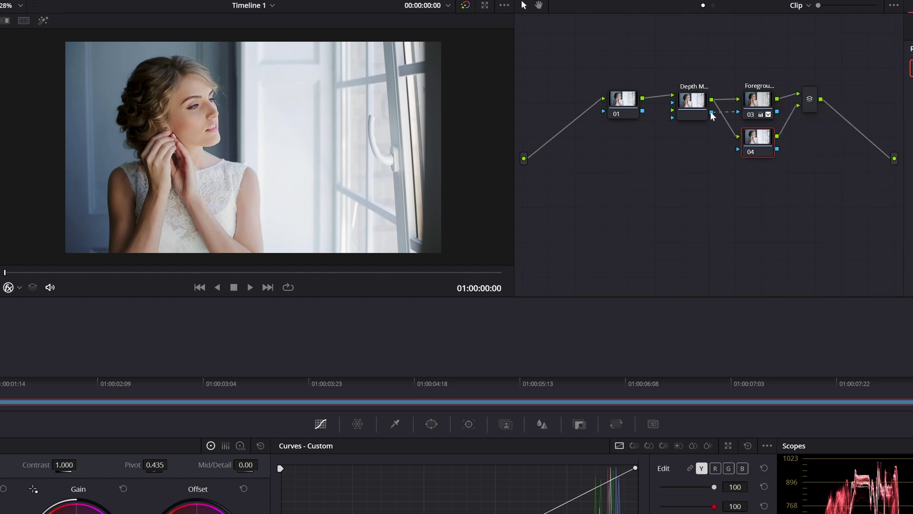
left_click_drag(712, 114, 738, 149)
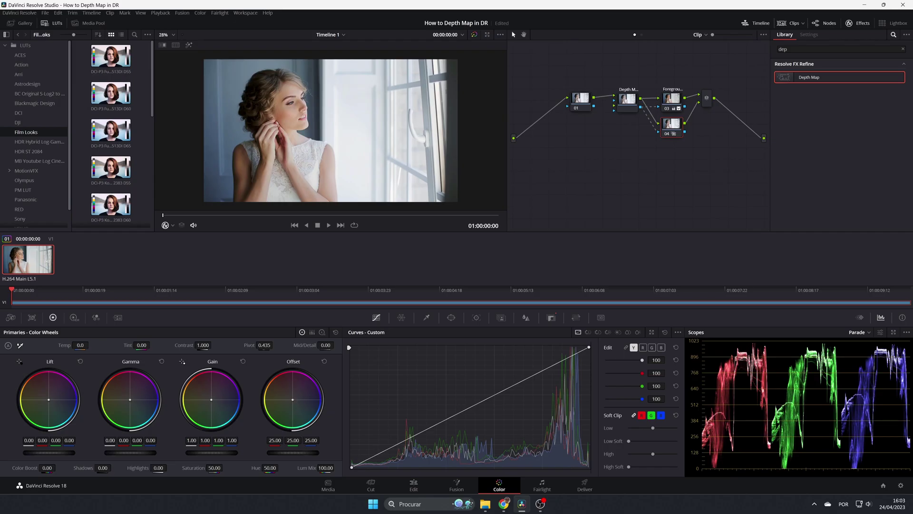
mouse_move(292, 400)
left_mouse_down()
mouse_move(308, 407)
mouse_move(291, 399)
left_mouse_up()
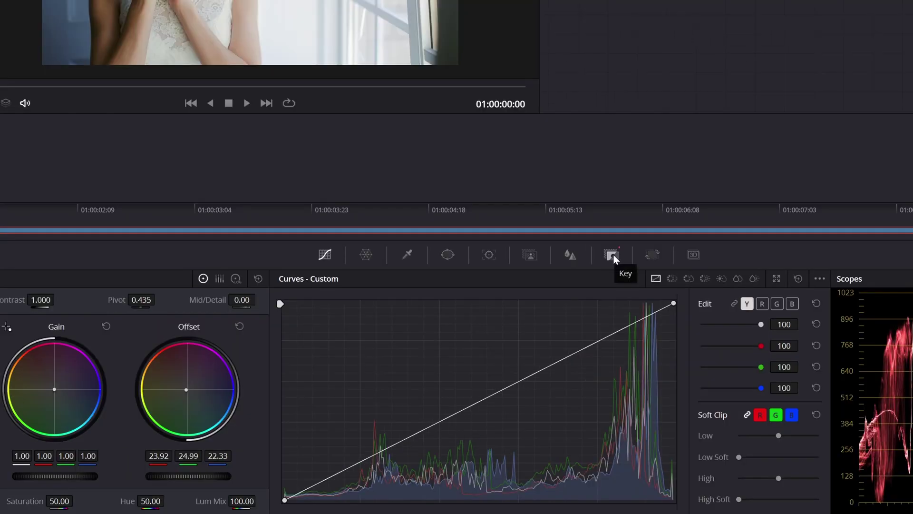
Step: Invert node 04's incoming depth key in the Key palette
left_click(613, 256)
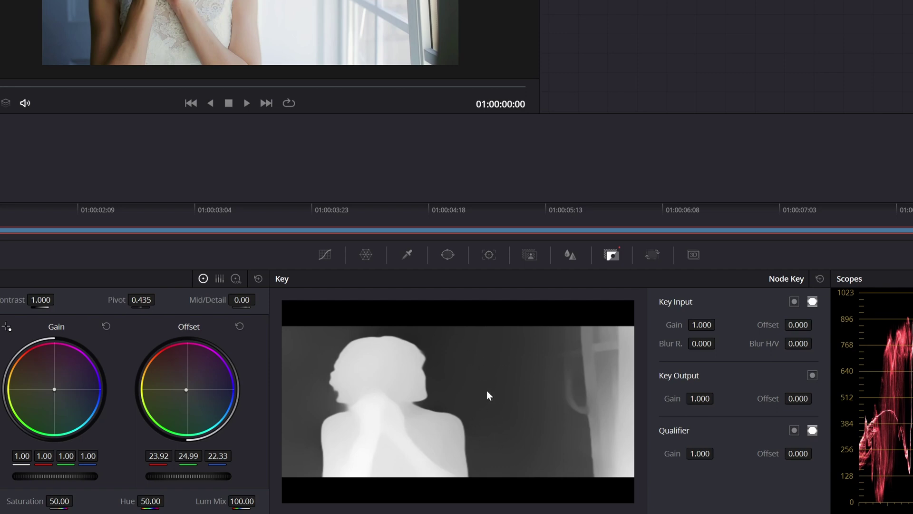
left_click(795, 302)
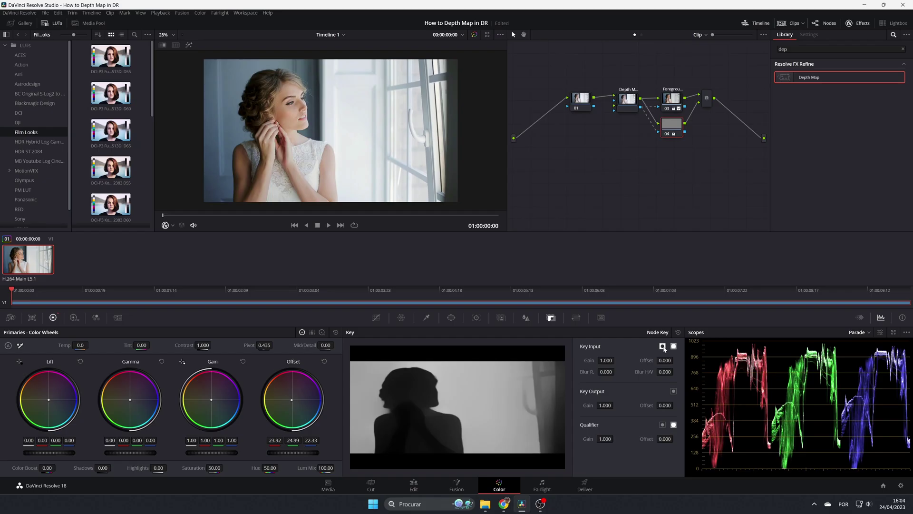
left_click(377, 319)
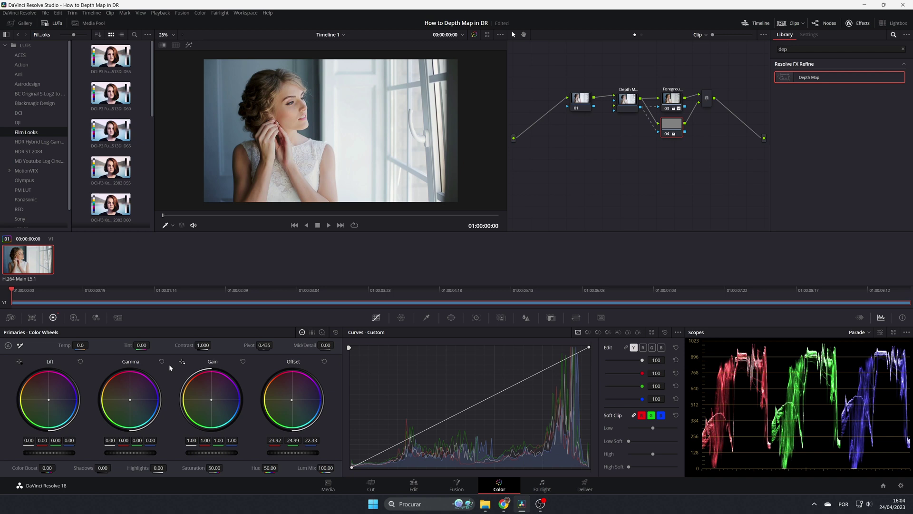
Step: Grade the background with Temp 480, Lift -0.11, Gamma -0.03 and Gain 0.90
left_click_drag(86, 344, 92, 343)
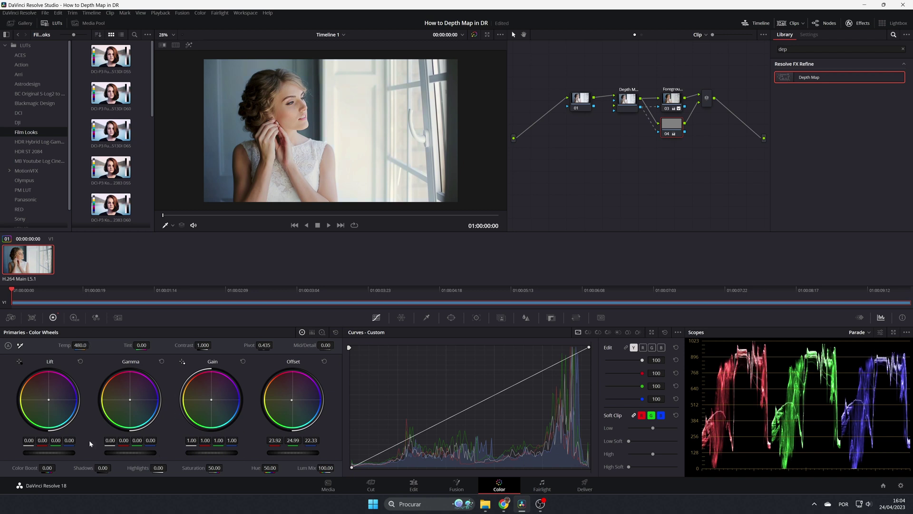
left_click_drag(48, 452, 39, 453)
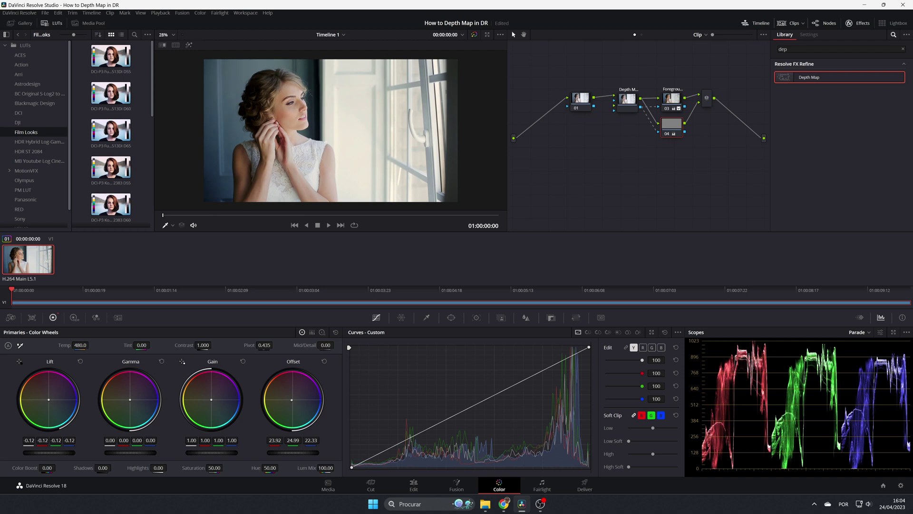
left_click_drag(142, 452, 133, 452)
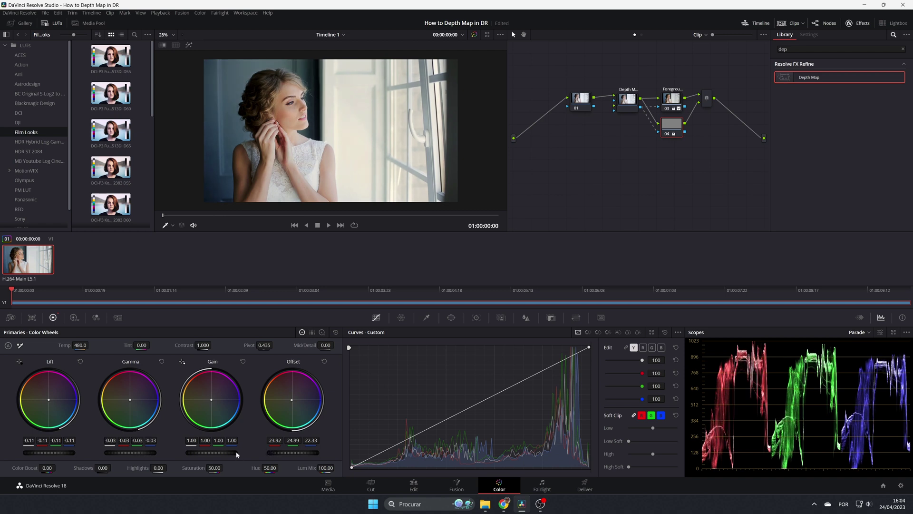
left_click_drag(236, 452, 228, 452)
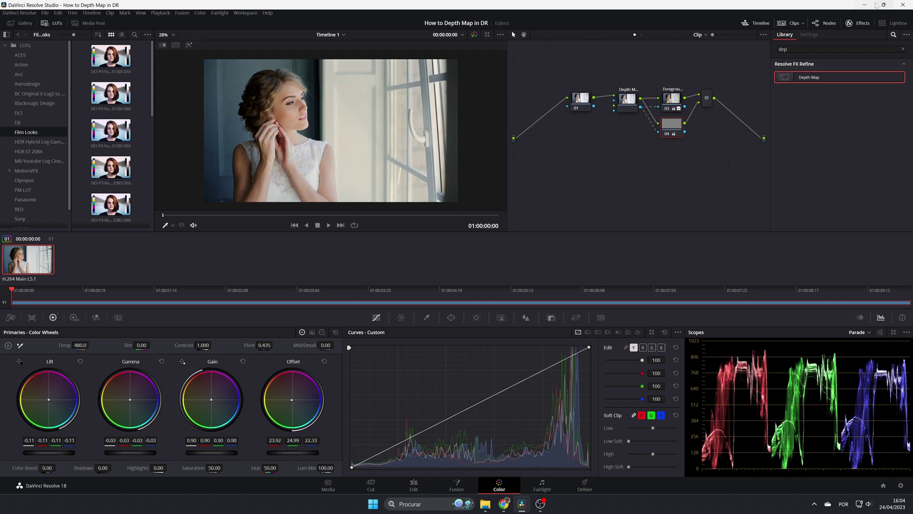
Step: Apply Resolve FX Gaussian Blur to node 04 at strength 0.403
left_click(903, 49)
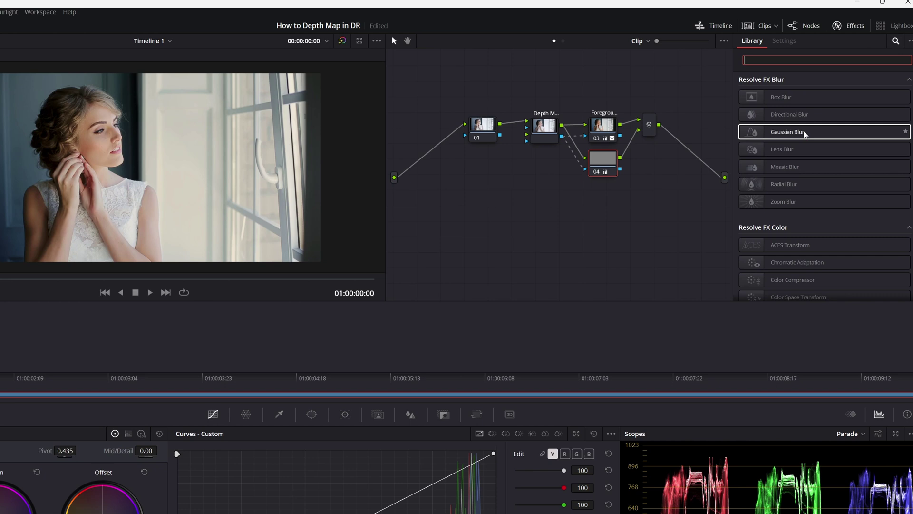
left_click_drag(804, 135, 609, 169)
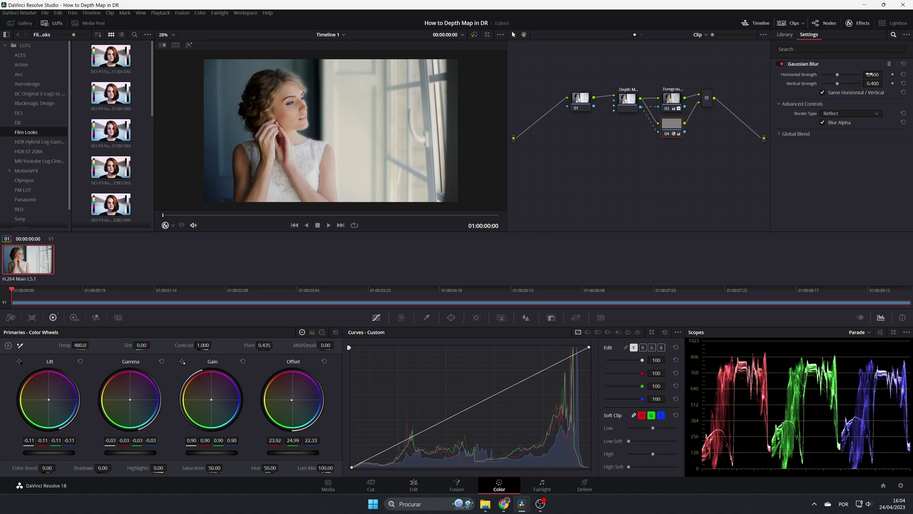
mouse_move(837, 84)
left_mouse_down()
mouse_move(823, 88)
mouse_move(837, 91)
left_mouse_up()
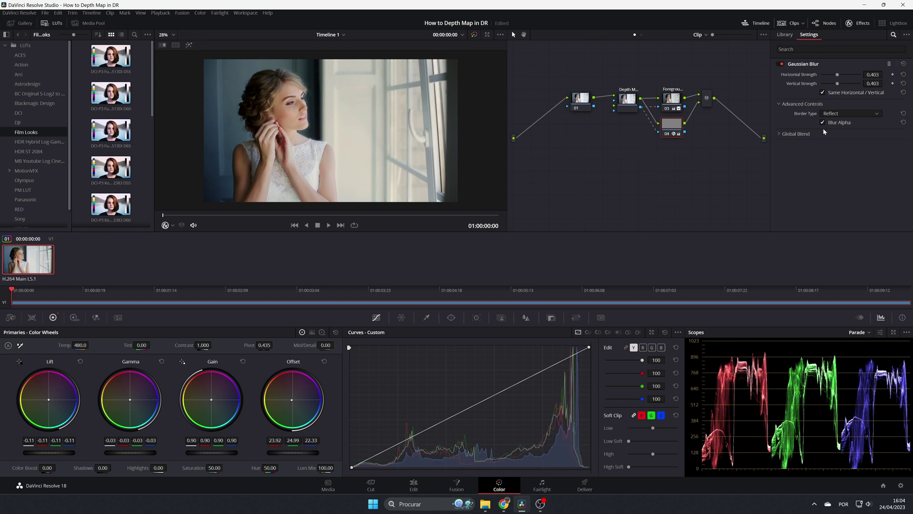